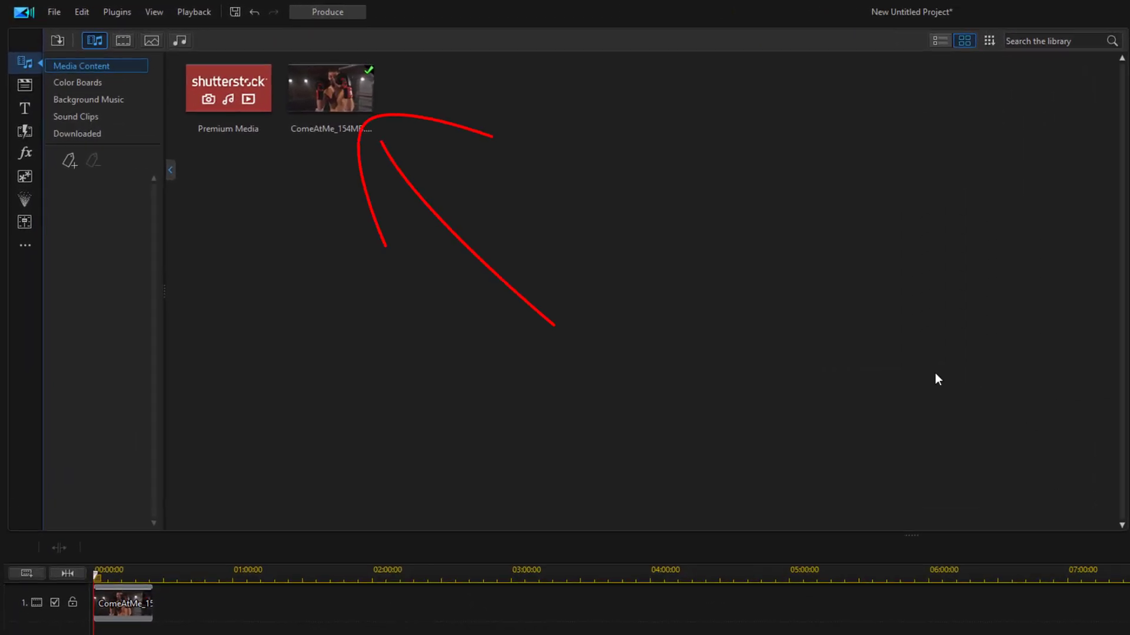
# Review the boxing clip's file and video properties from the media library
pyautogui.click(328, 104)
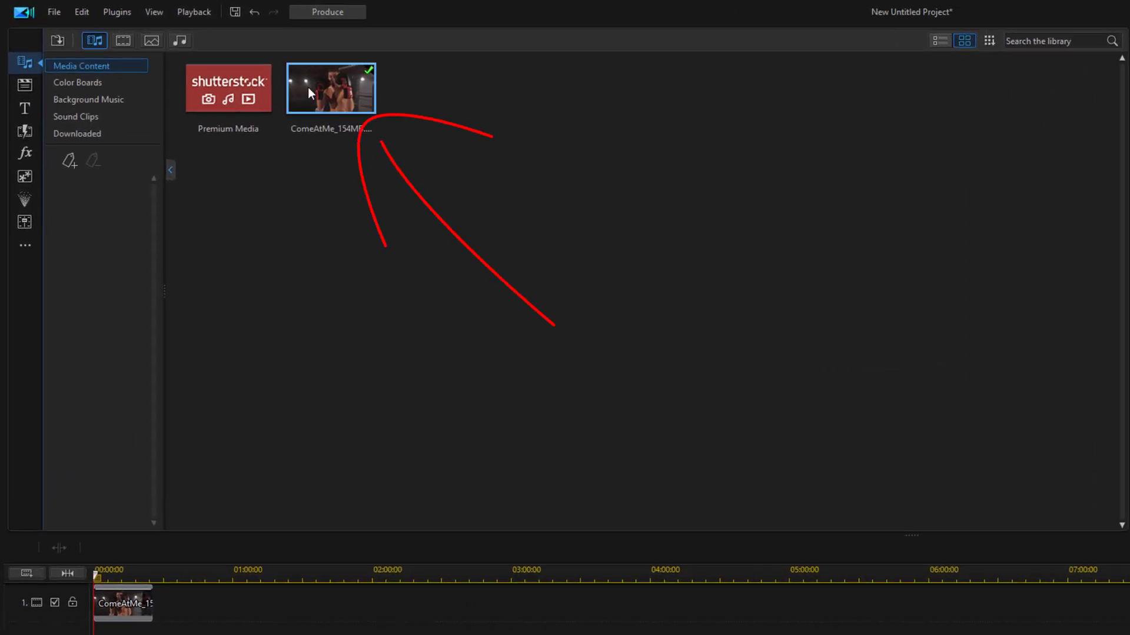
pyautogui.rightClick(308, 87)
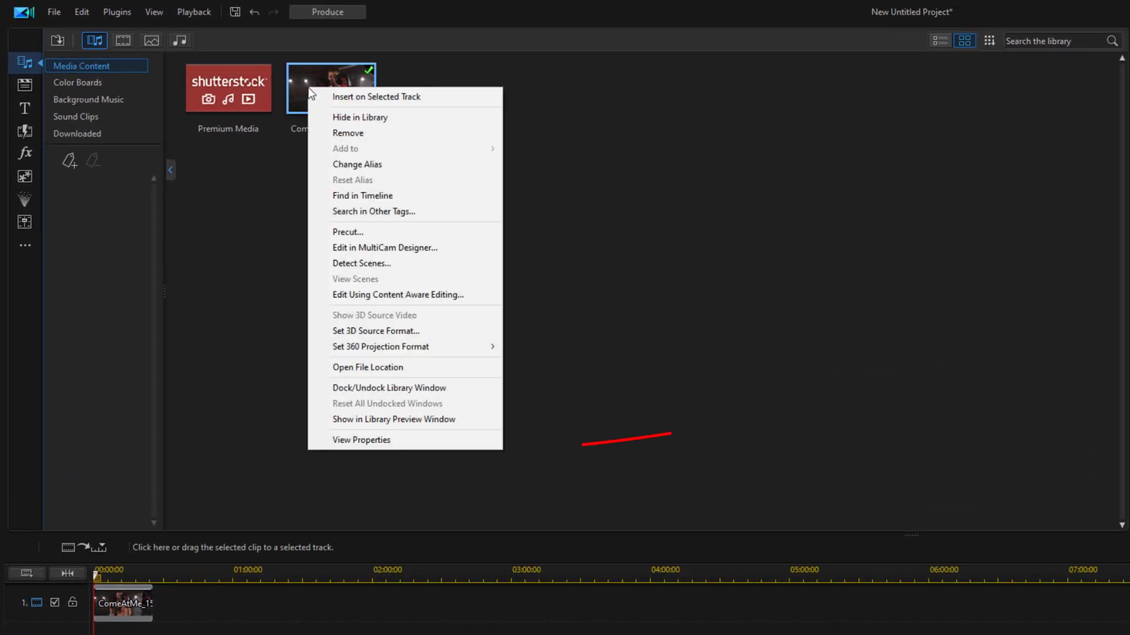
pyautogui.click(388, 440)
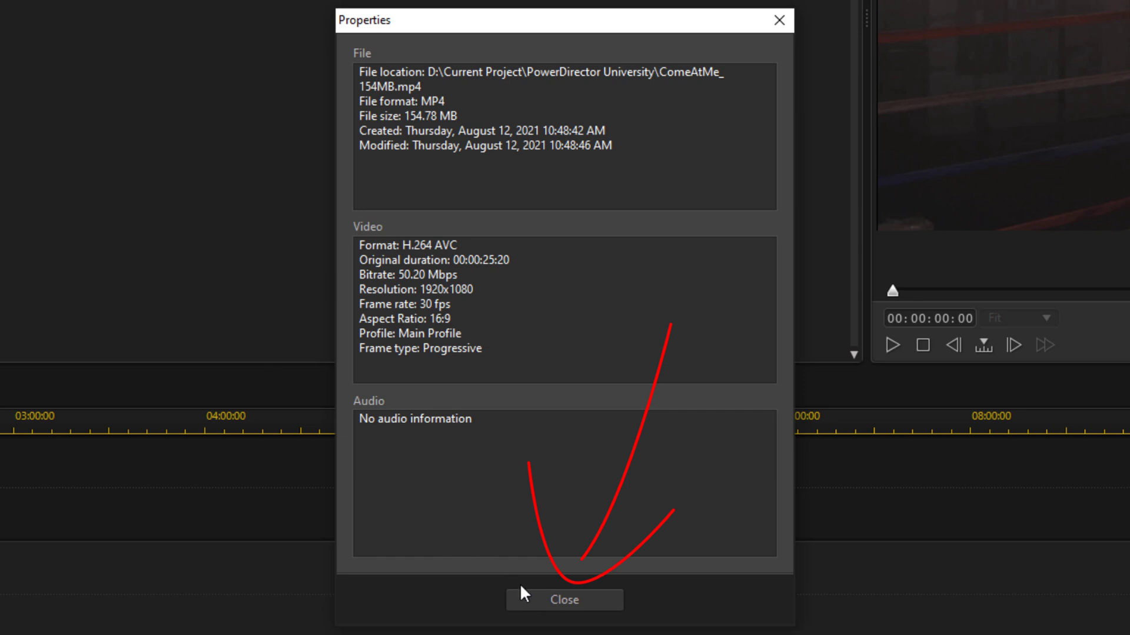
pyautogui.click(540, 599)
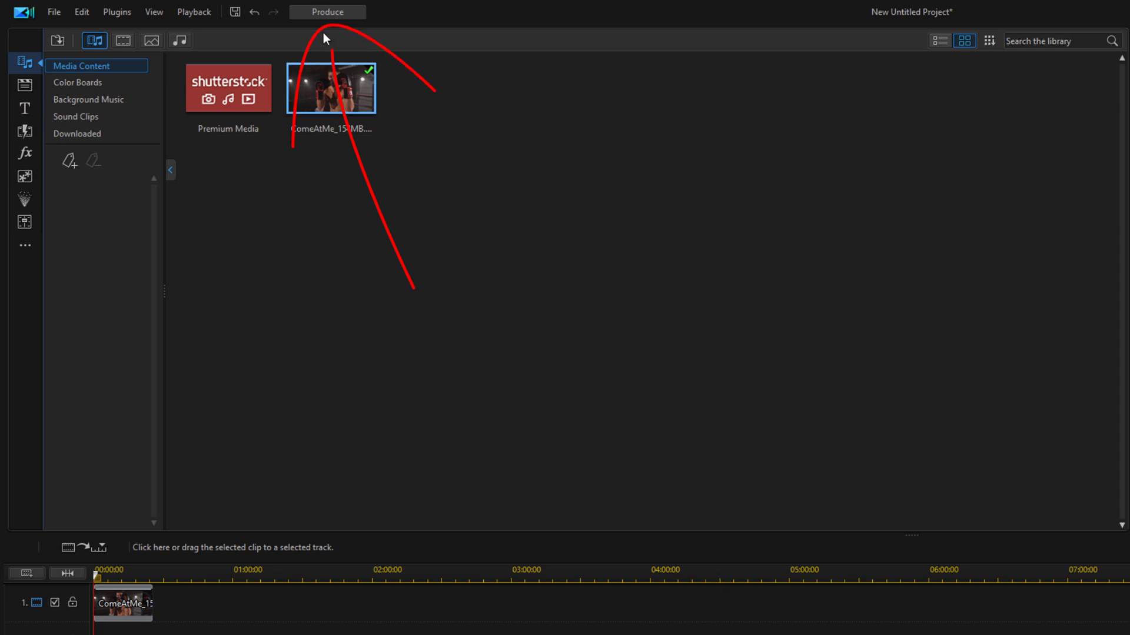
# Go to Produce and review the H.265 HEVC 1080/30p profile details, bitrate 9000
pyautogui.click(330, 13)
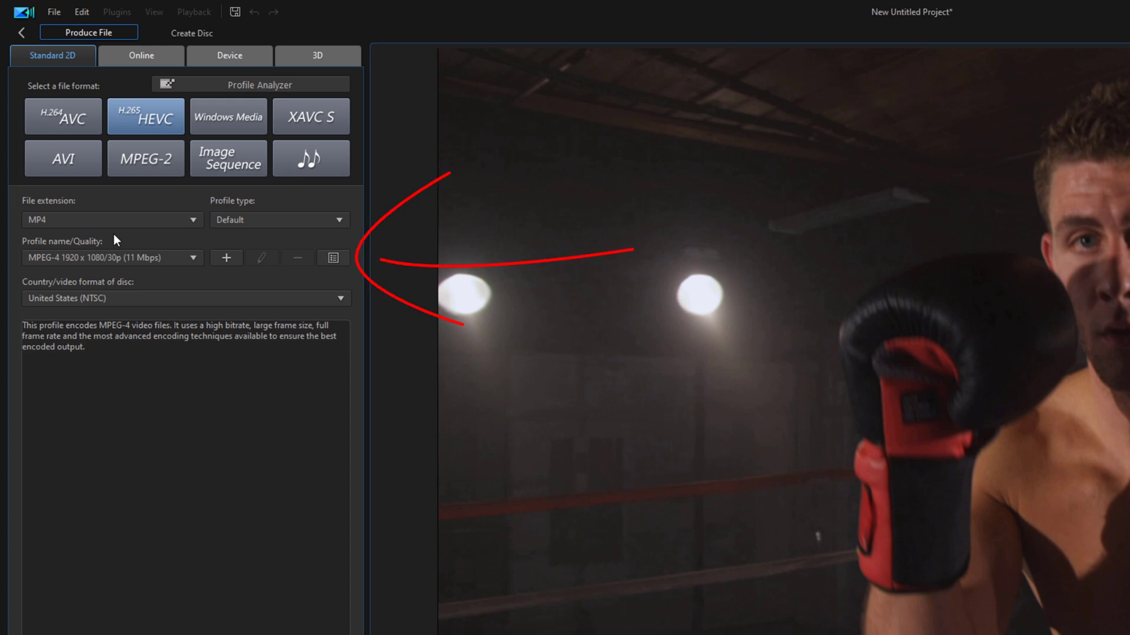
pyautogui.click(333, 258)
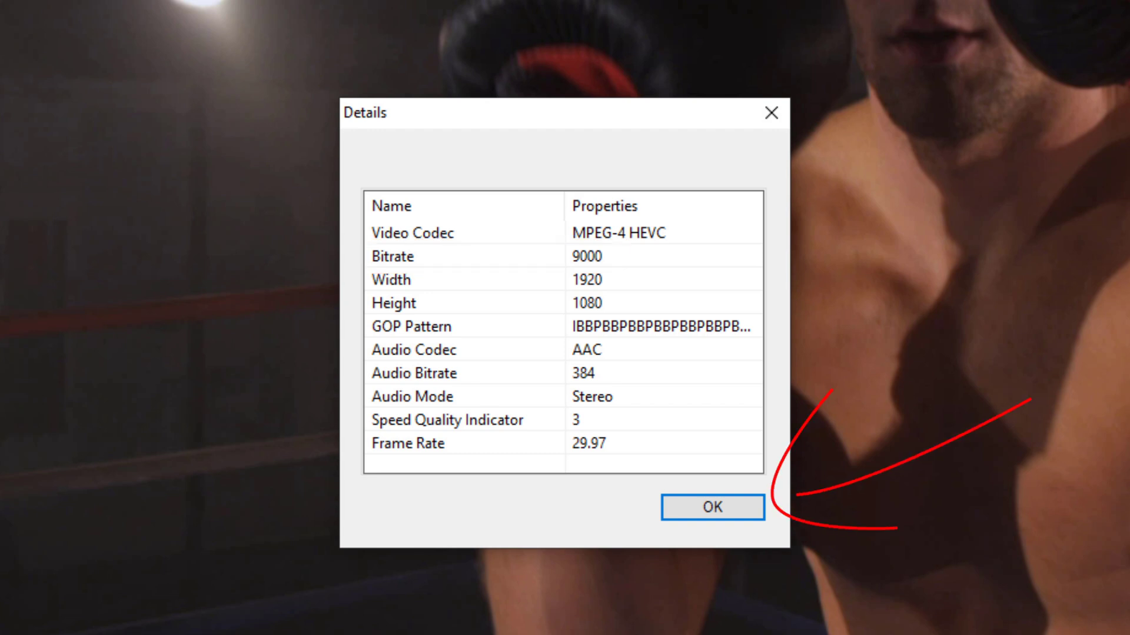
pyautogui.click(719, 504)
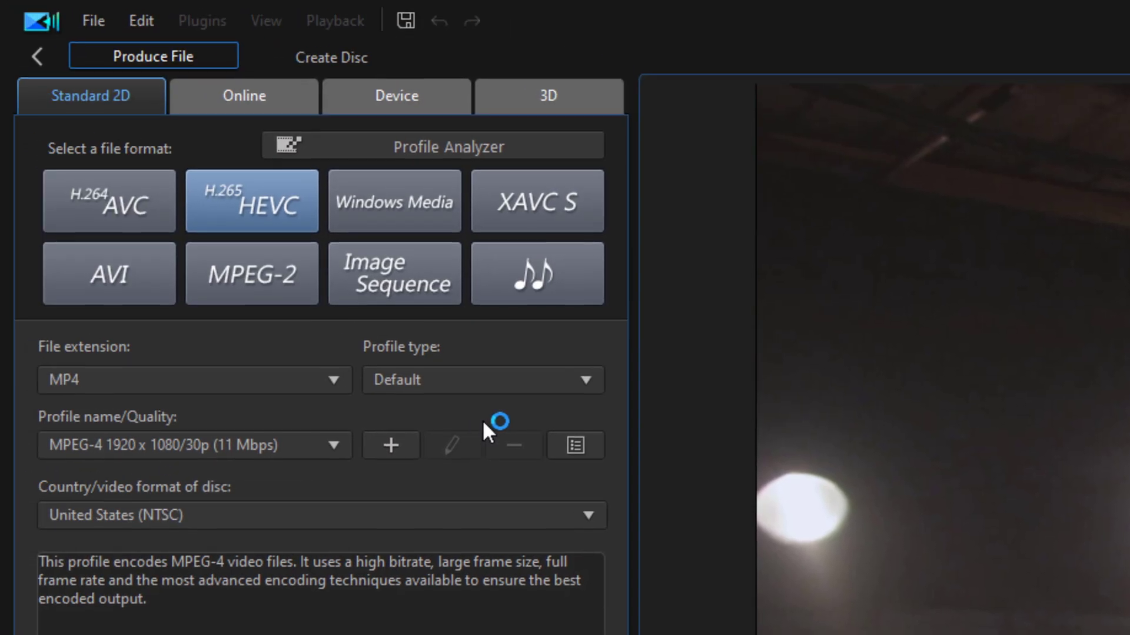
# Switch the profile type to Custom and start a new custom quality profile
pyautogui.click(500, 383)
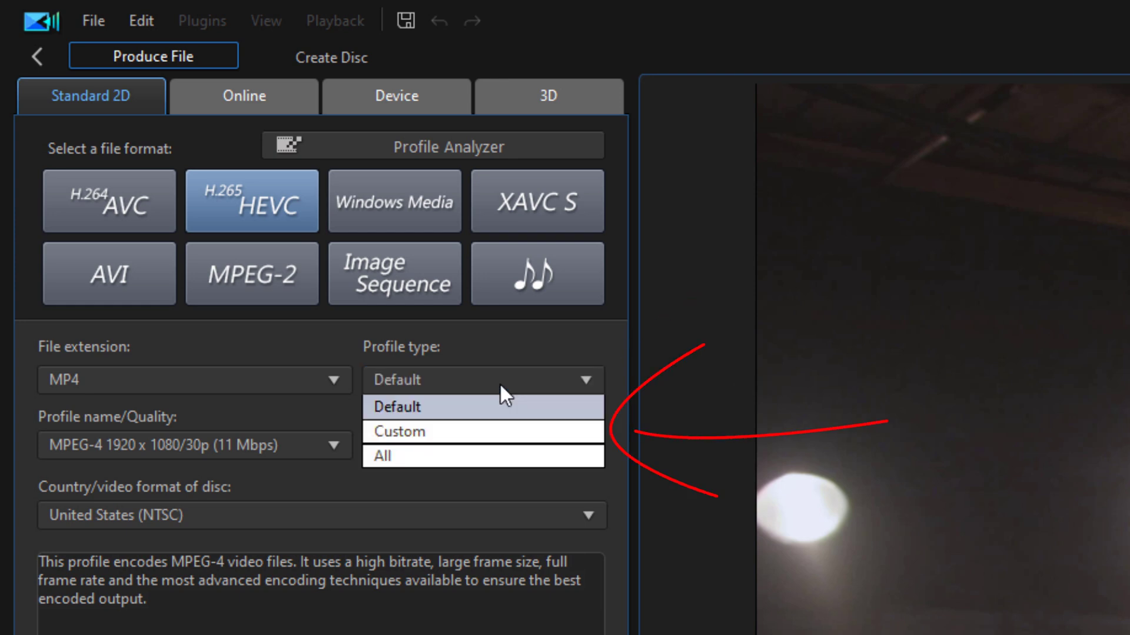
pyautogui.click(483, 432)
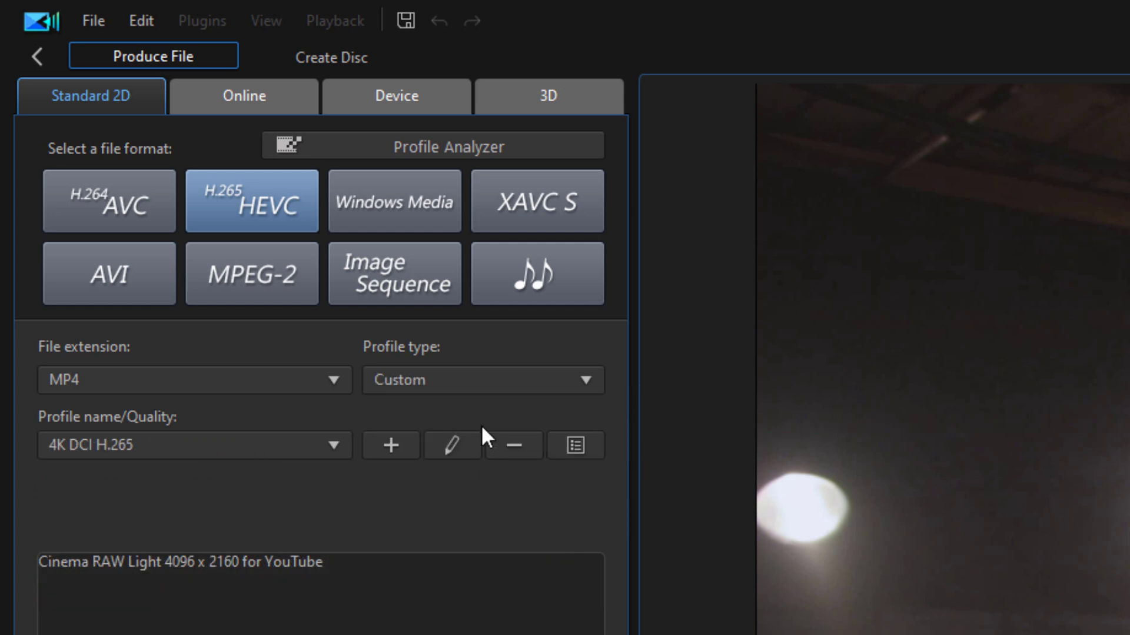
pyautogui.click(391, 445)
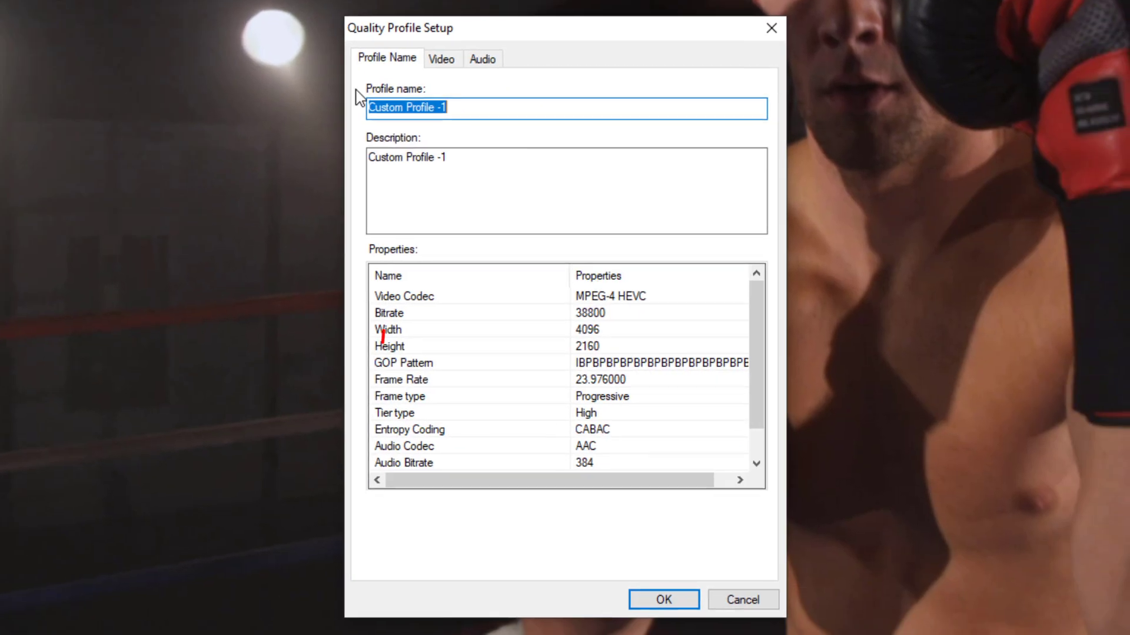
# Give the new profile 1920 x 1080, 29.97 fps and 5000 kbps bitrate, then save it
pyautogui.click(450, 65)
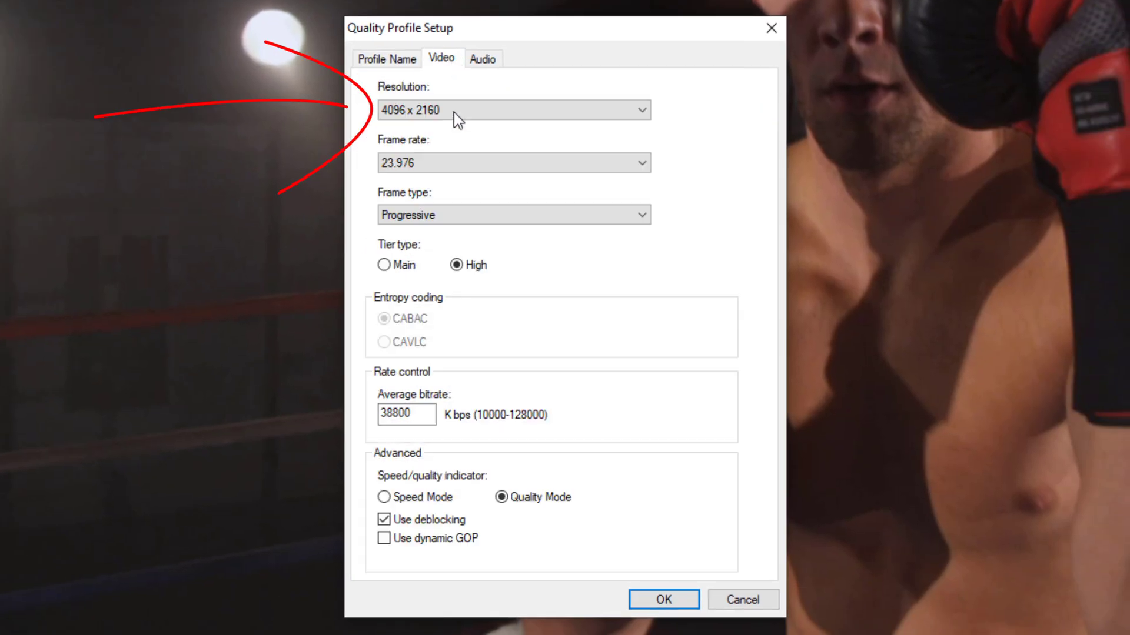
pyautogui.click(453, 113)
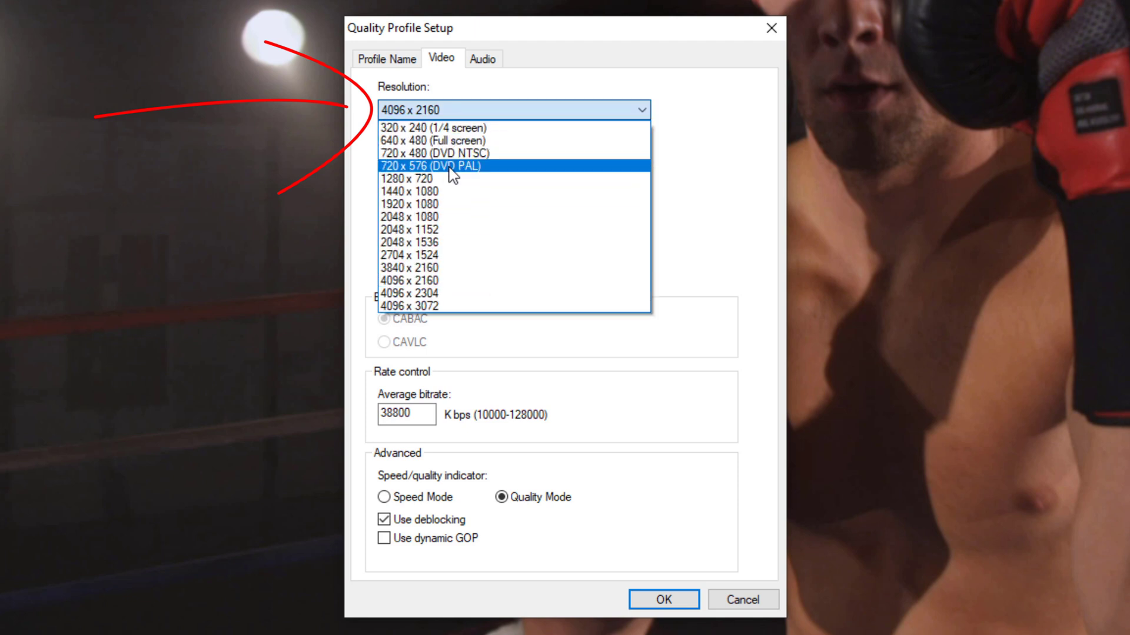
pyautogui.click(450, 211)
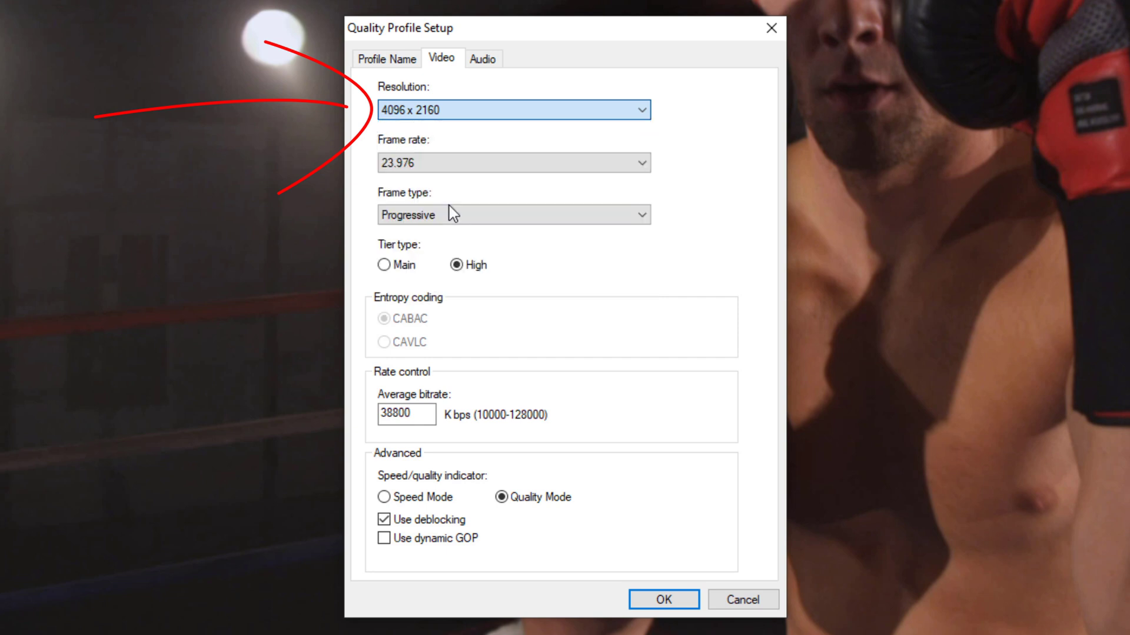
pyautogui.click(451, 168)
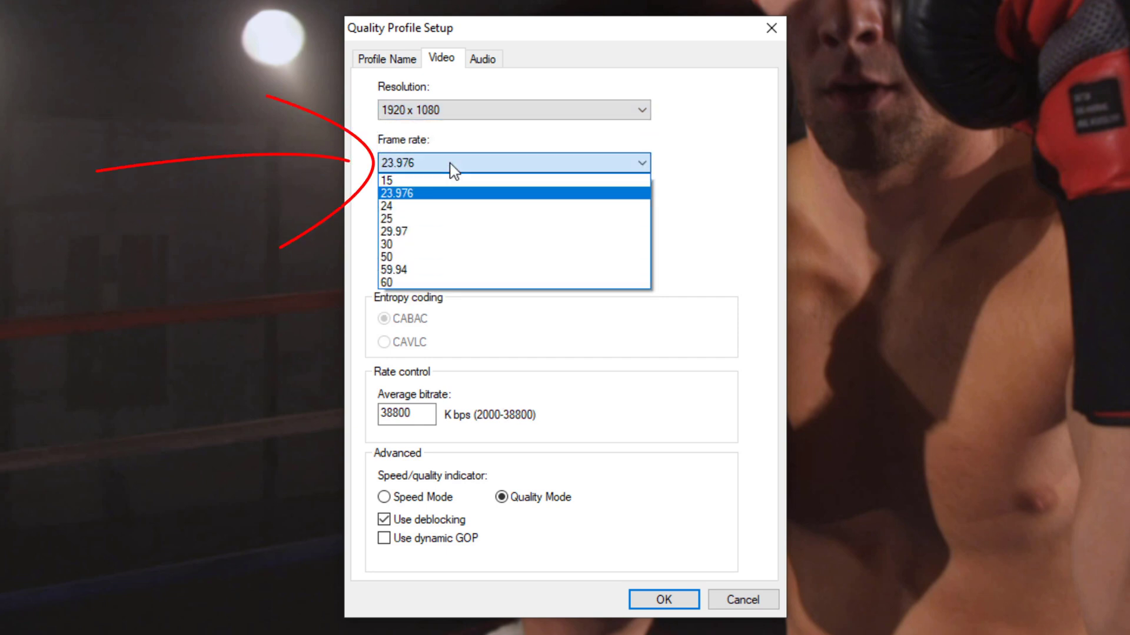
pyautogui.click(443, 231)
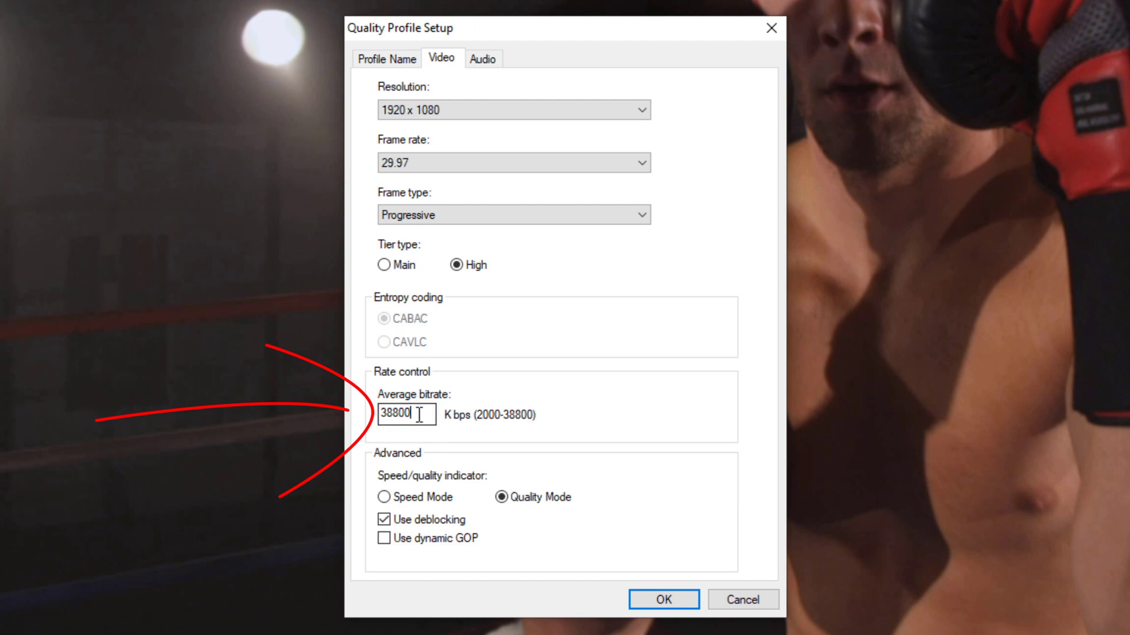
pyautogui.moveTo(418, 415); pyautogui.dragTo(380, 408)
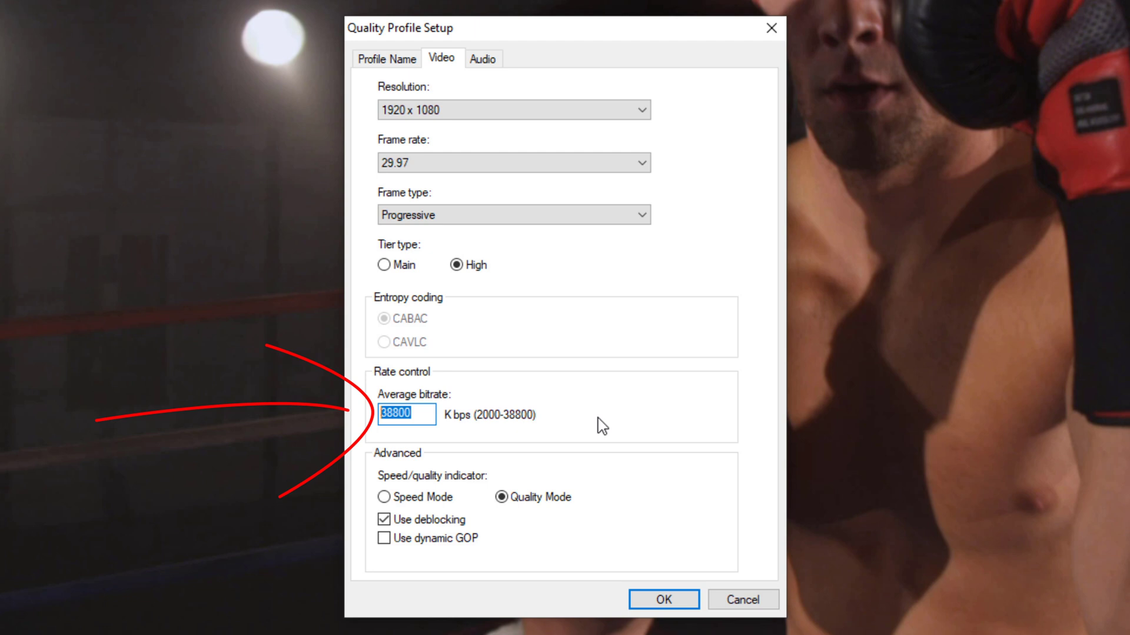
pyautogui.write('500')
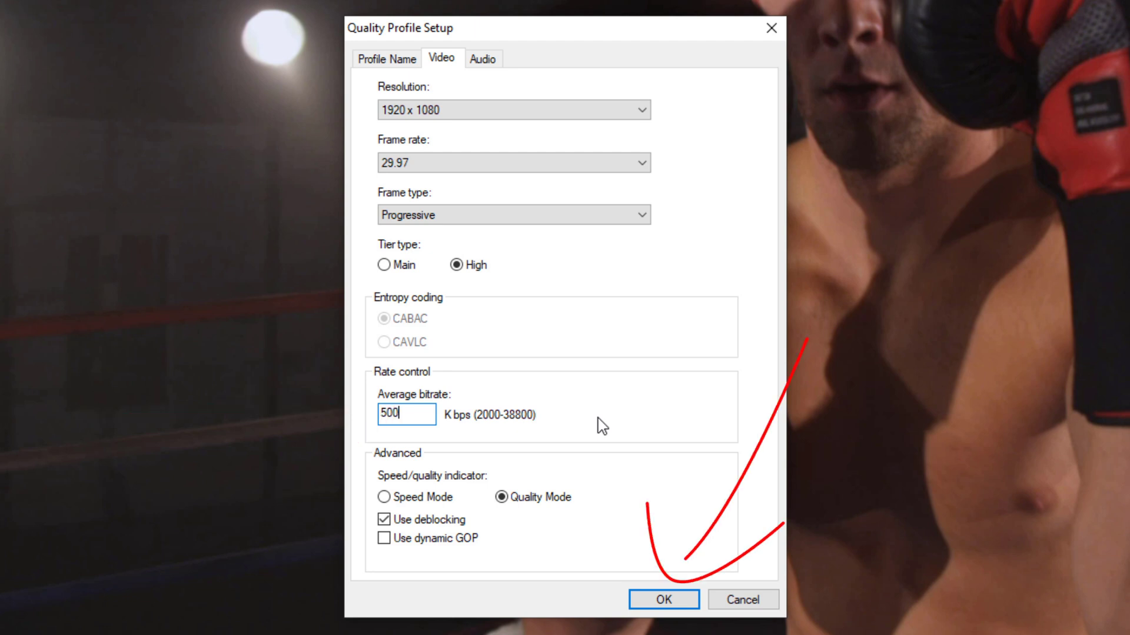
pyautogui.write('0')
pyautogui.click(653, 603)
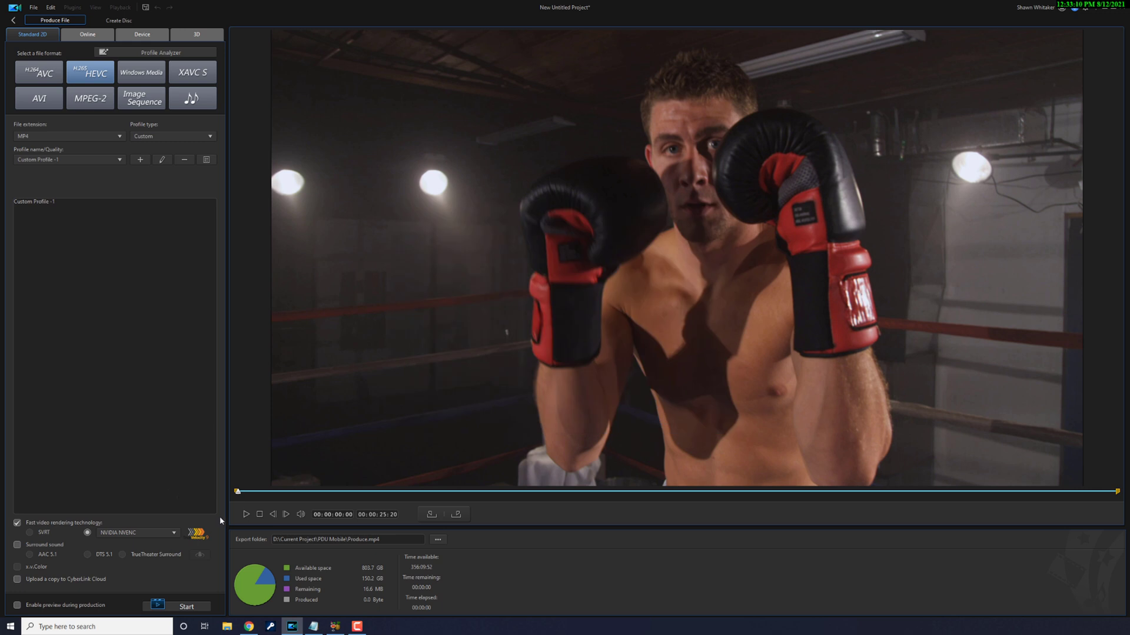
# Bring up HandBrake and load ComeAtMe_154MB.mp4 as the source file
pyautogui.click(336, 628)
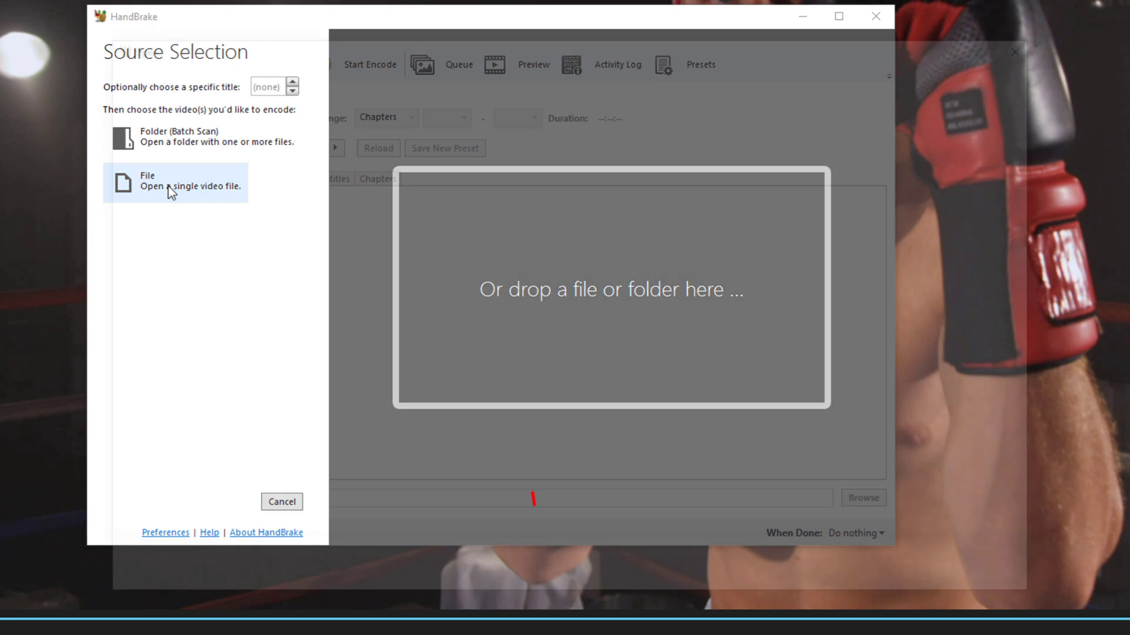
pyautogui.click(169, 192)
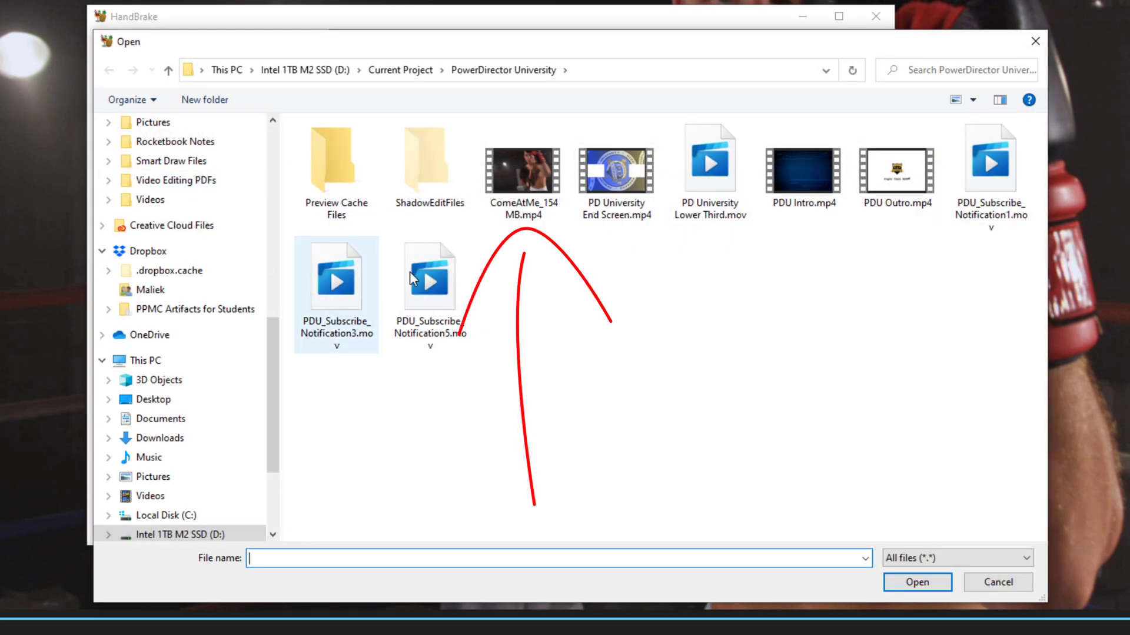
pyautogui.click(515, 170)
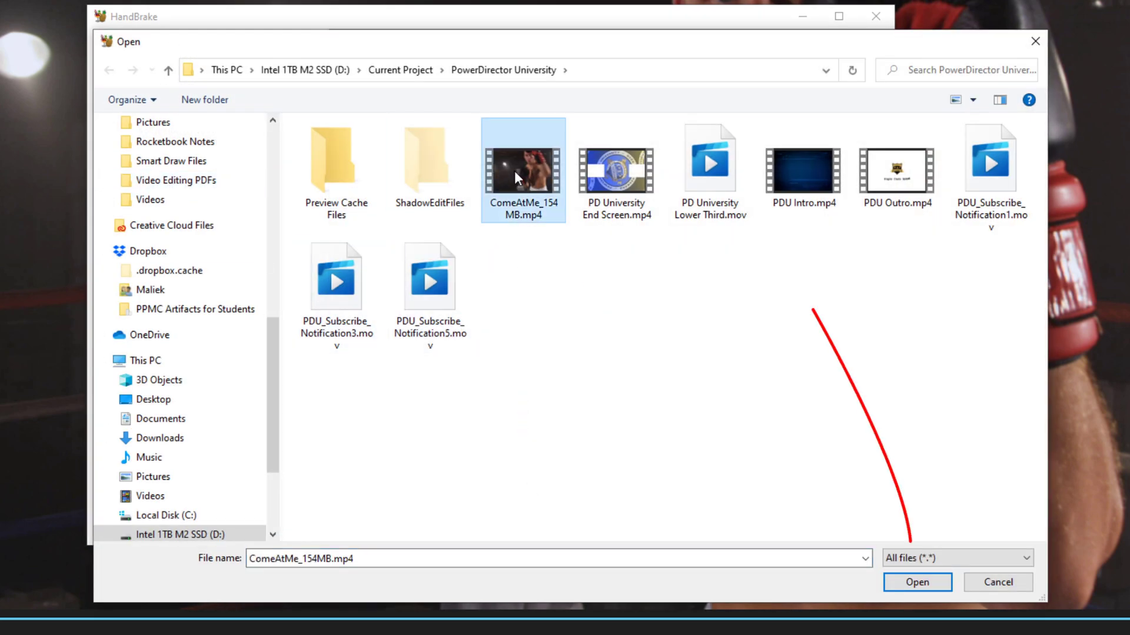
pyautogui.click(912, 584)
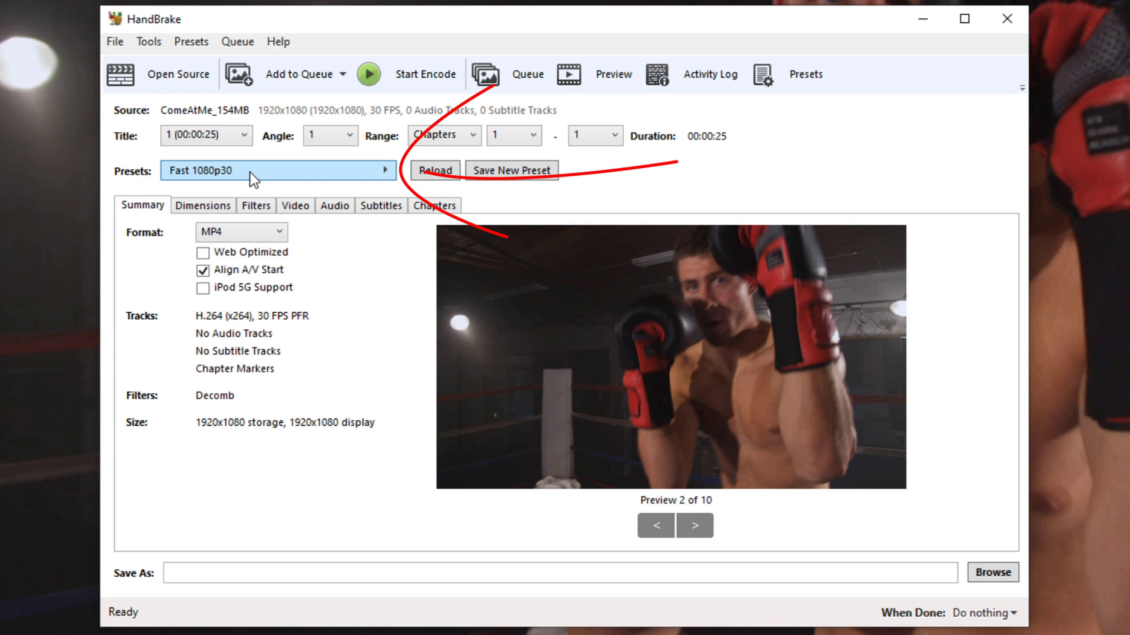
# Keep the Fast 1080p30 preset, set the output to ComeAtMe.mp4, and start encoding
pyautogui.click(376, 173)
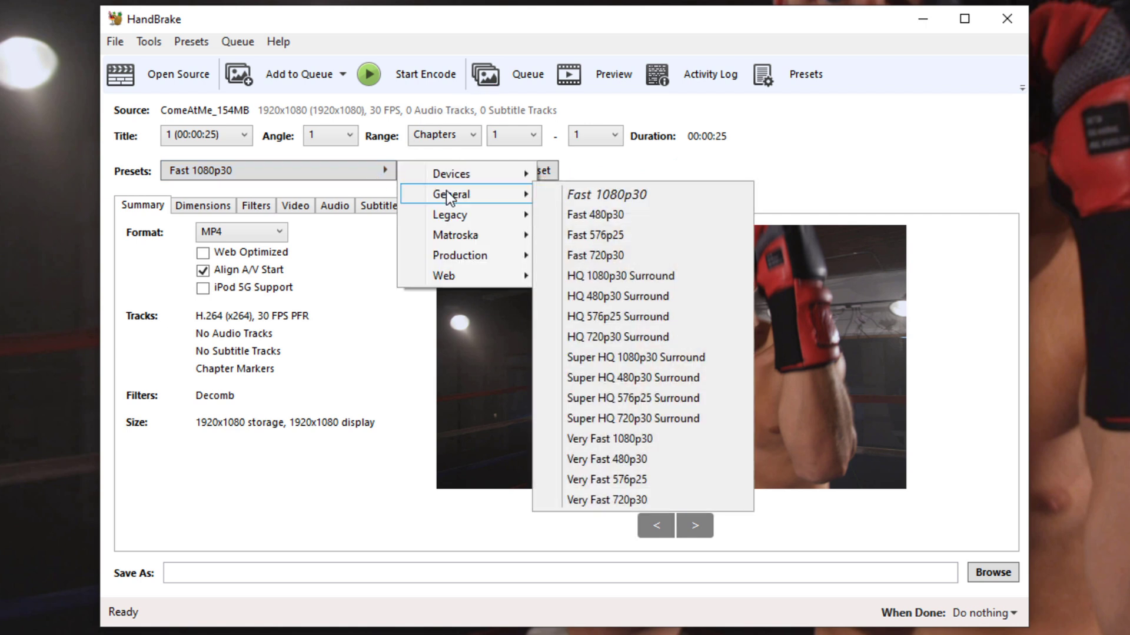
pyautogui.moveTo(452, 194)
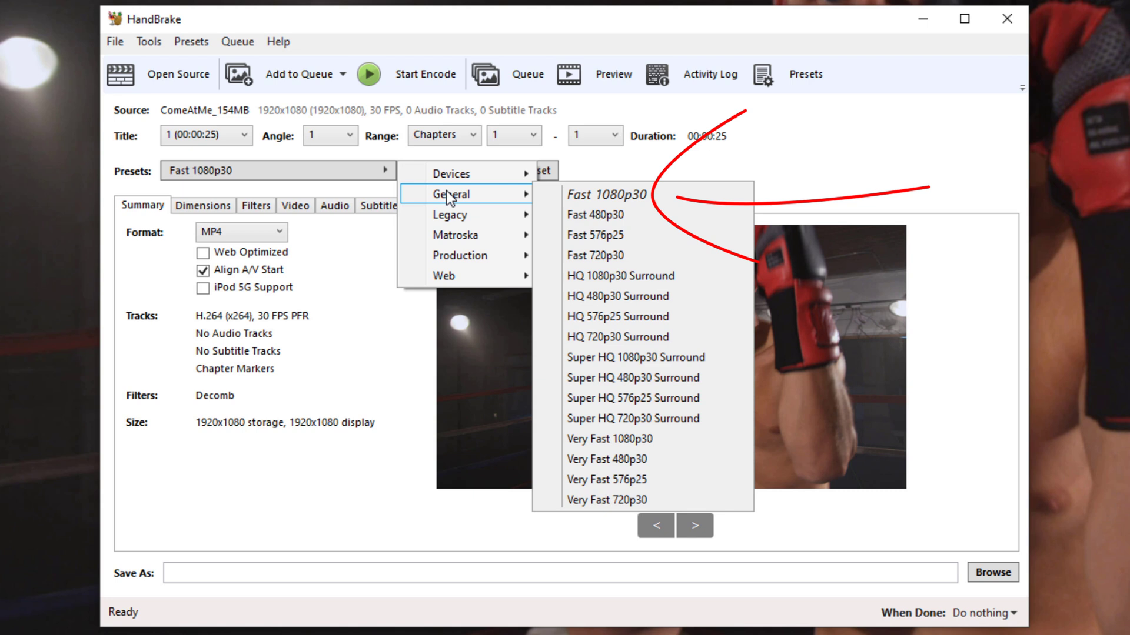
pyautogui.click(794, 160)
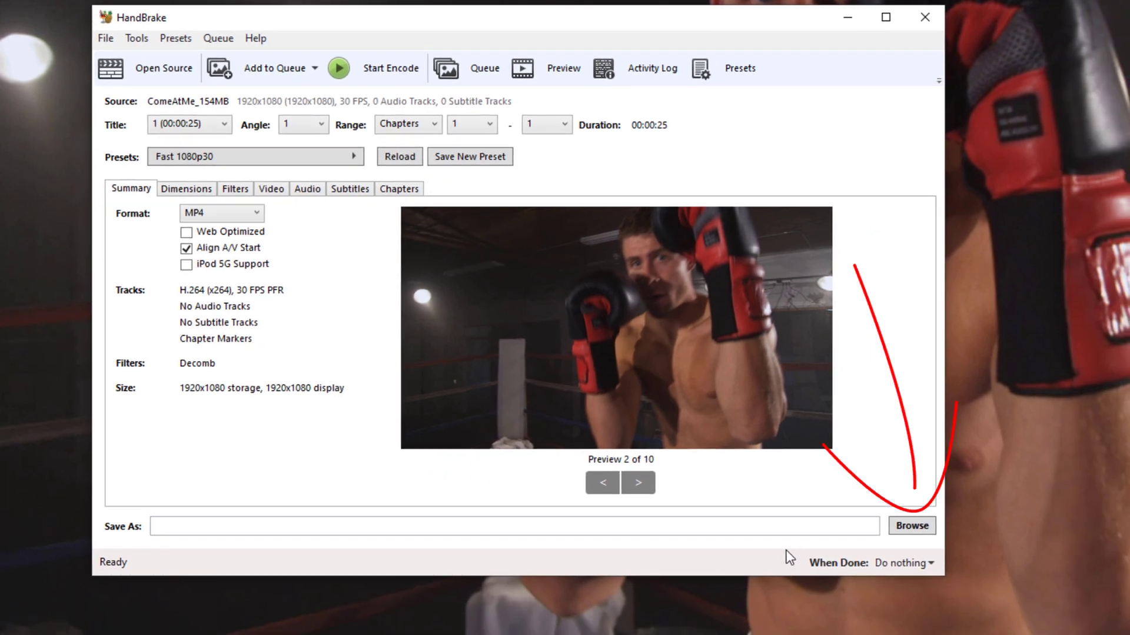
pyautogui.click(912, 527)
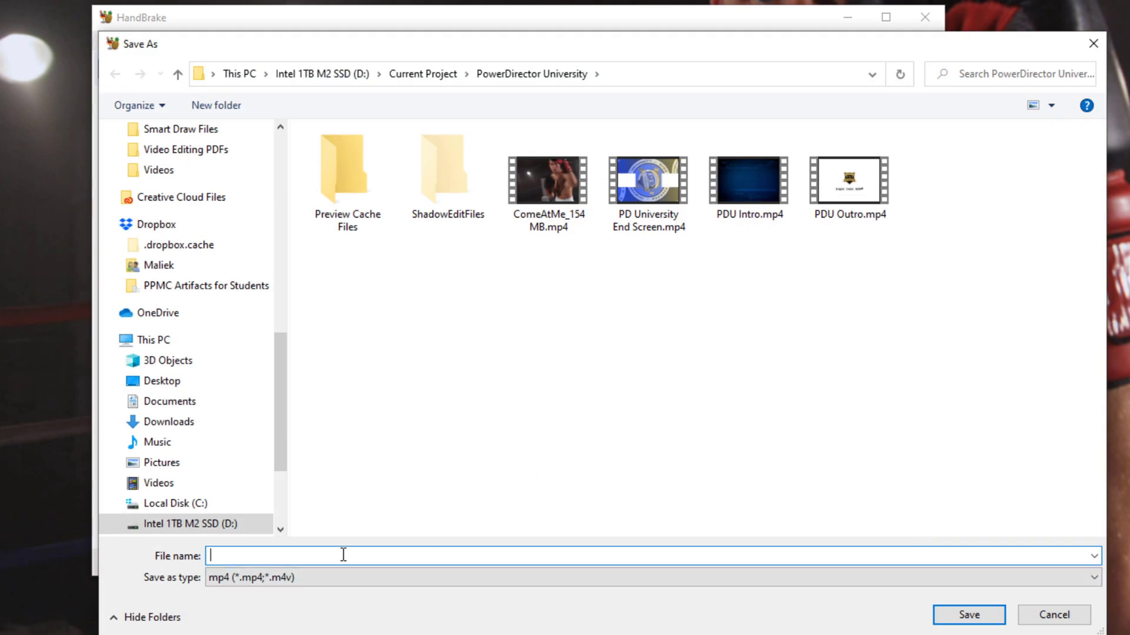
pyautogui.write('ComeAtMe')
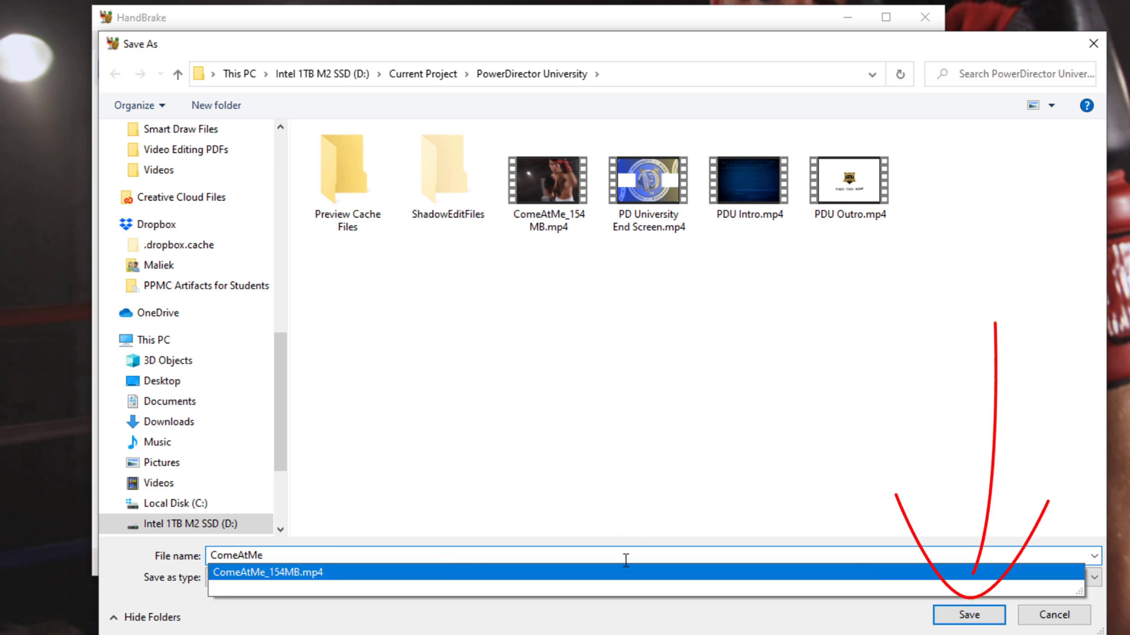
pyautogui.click(969, 617)
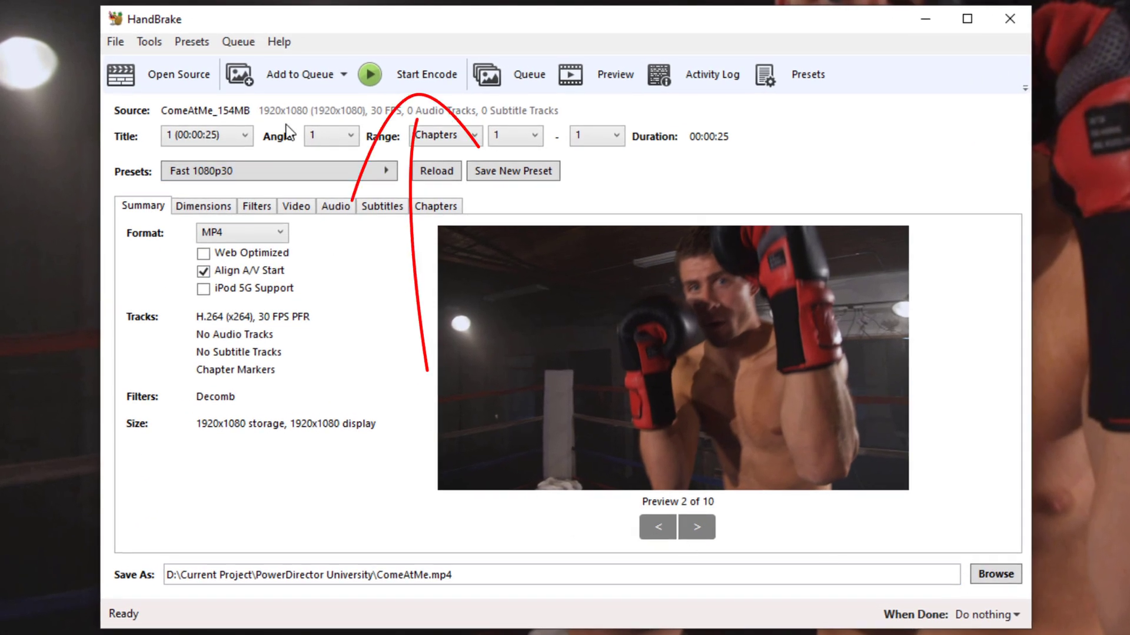
pyautogui.click(431, 71)
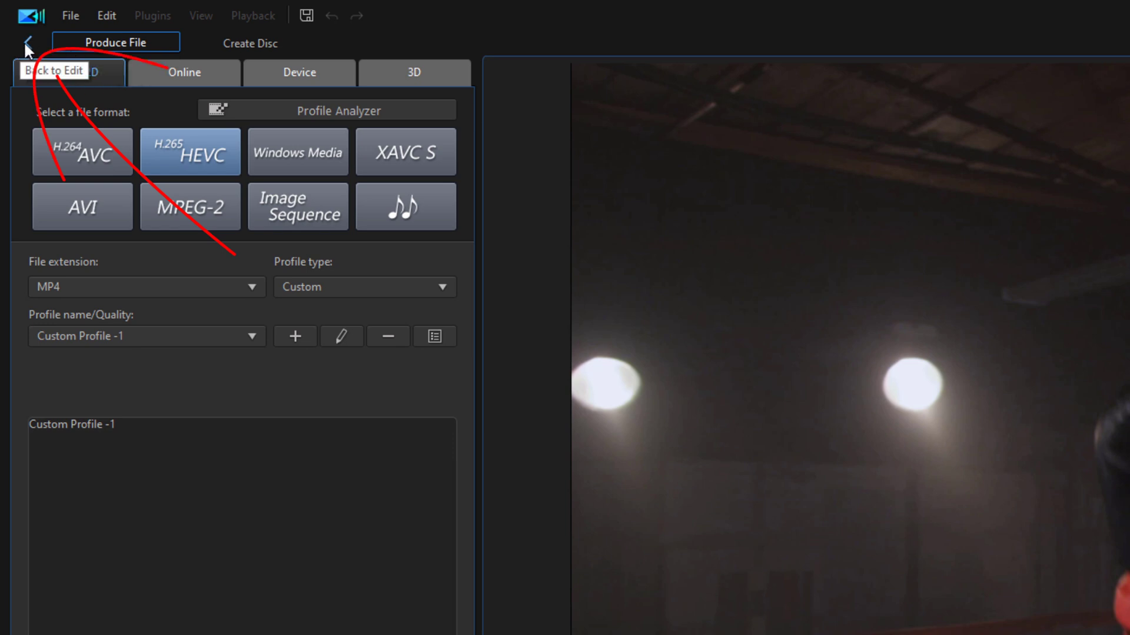
# Return to the edit workspace and import ComeAtMe.mp4 via Import Media Files
pyautogui.click(28, 45)
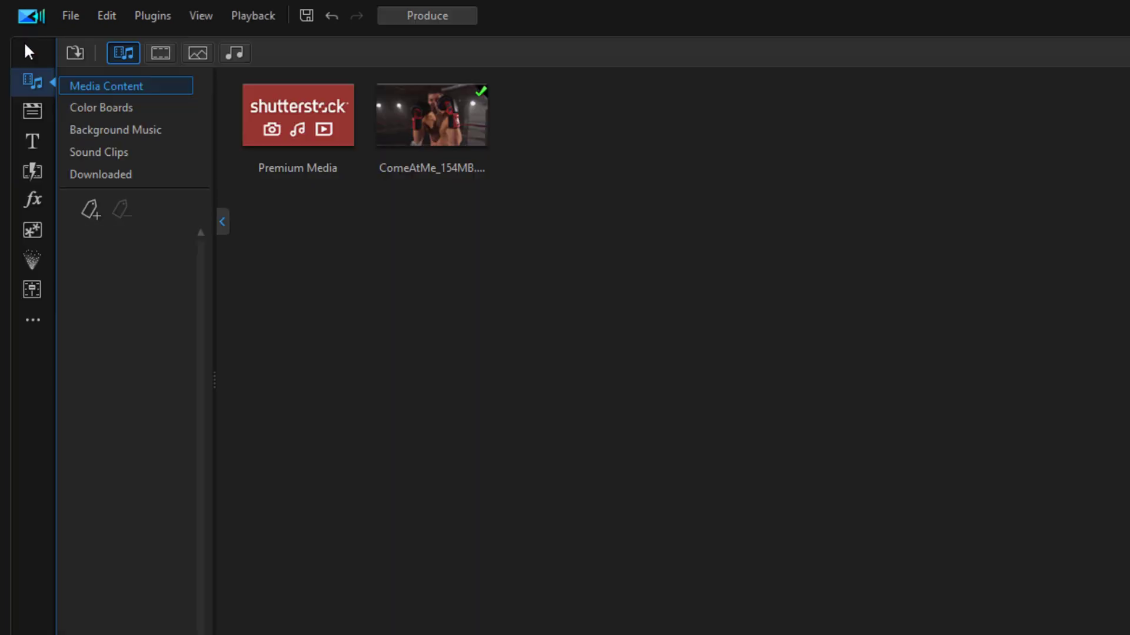
pyautogui.rightClick(635, 338)
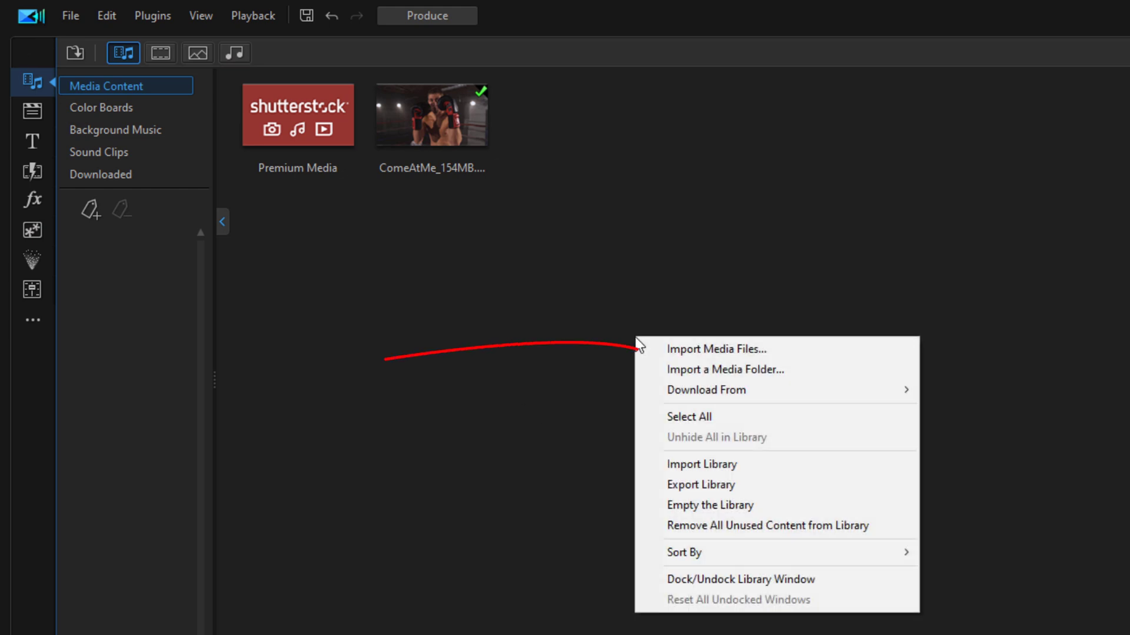
pyautogui.click(727, 349)
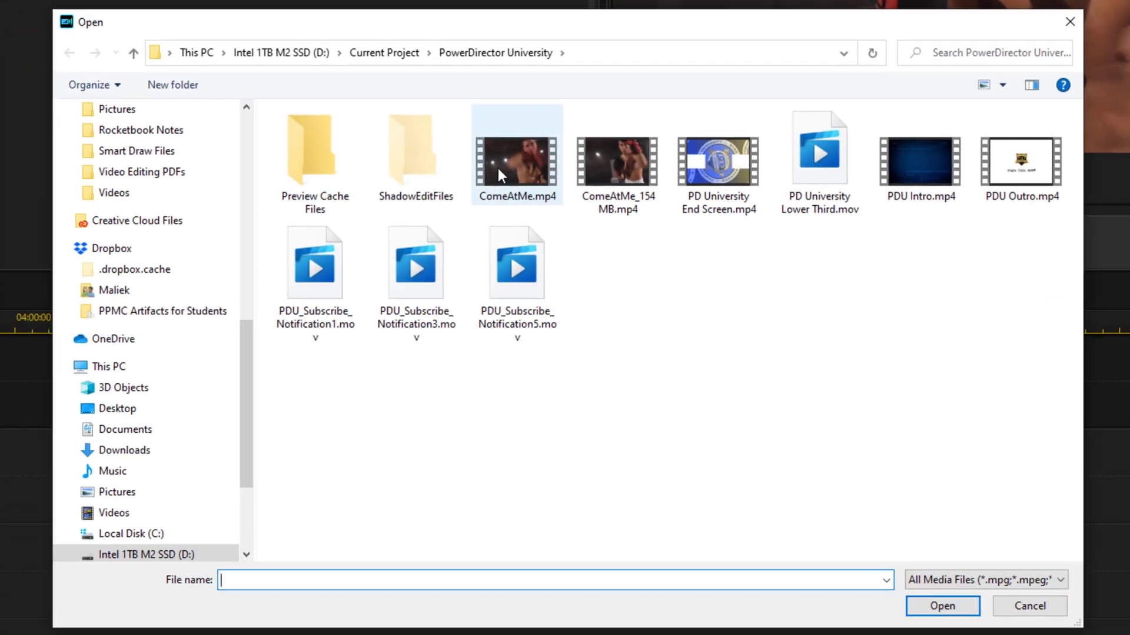
pyautogui.click(498, 169)
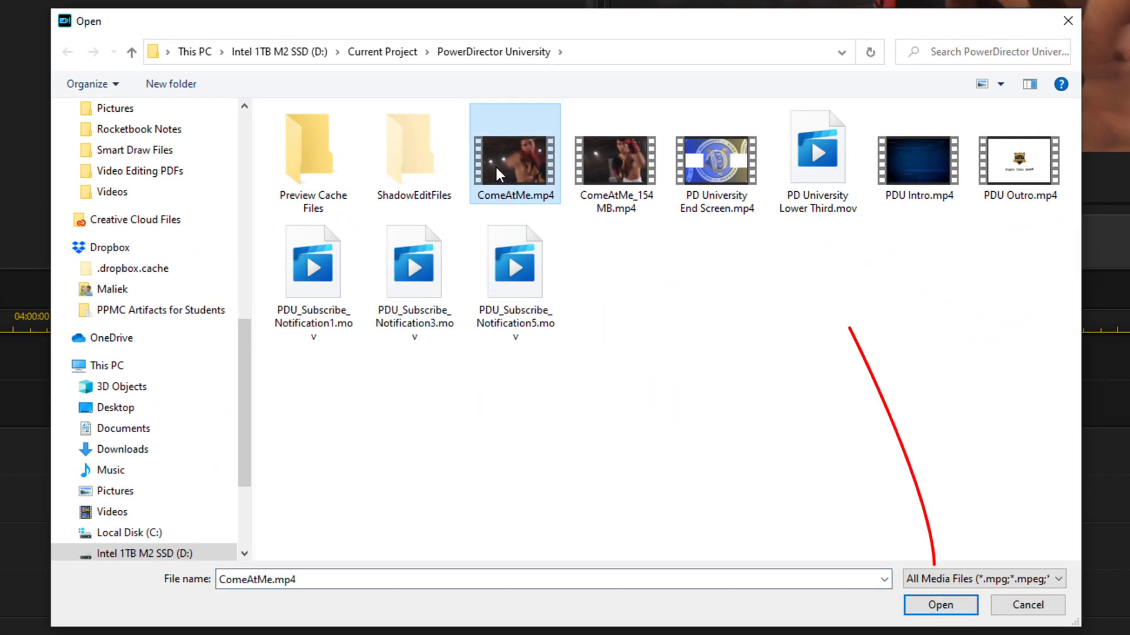
pyautogui.click(941, 605)
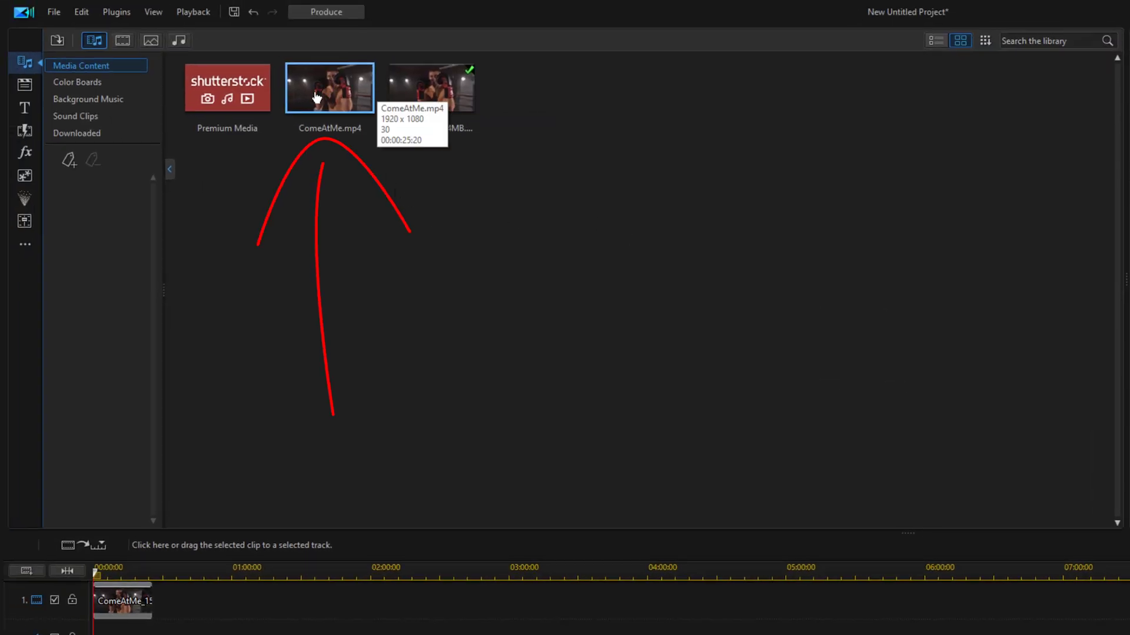
pyautogui.rightClick(320, 92)
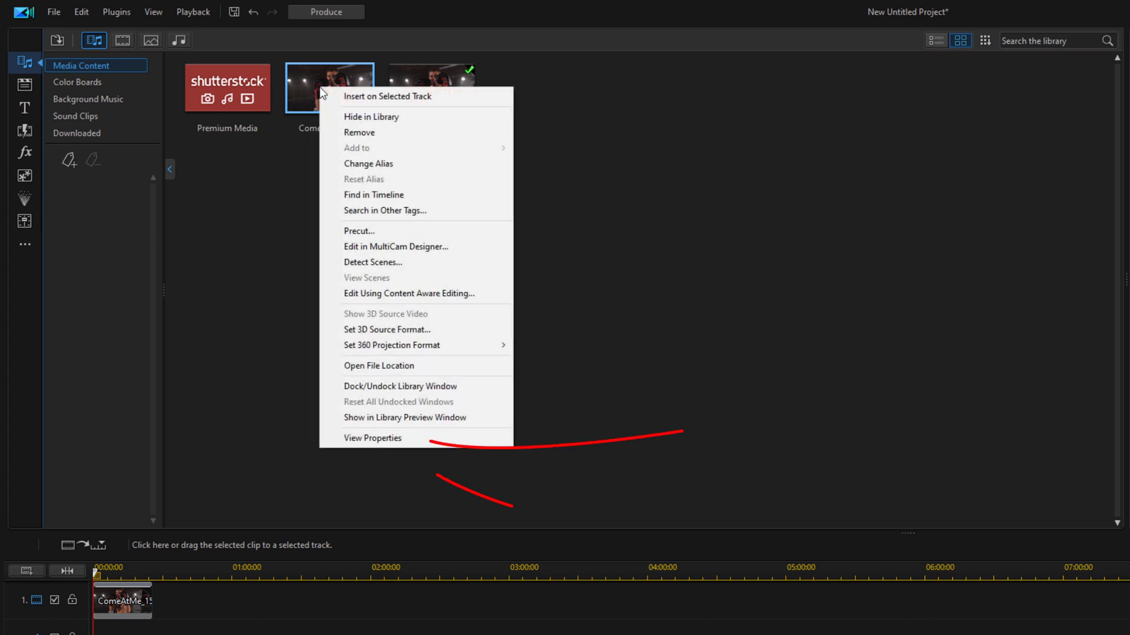
pyautogui.click(382, 441)
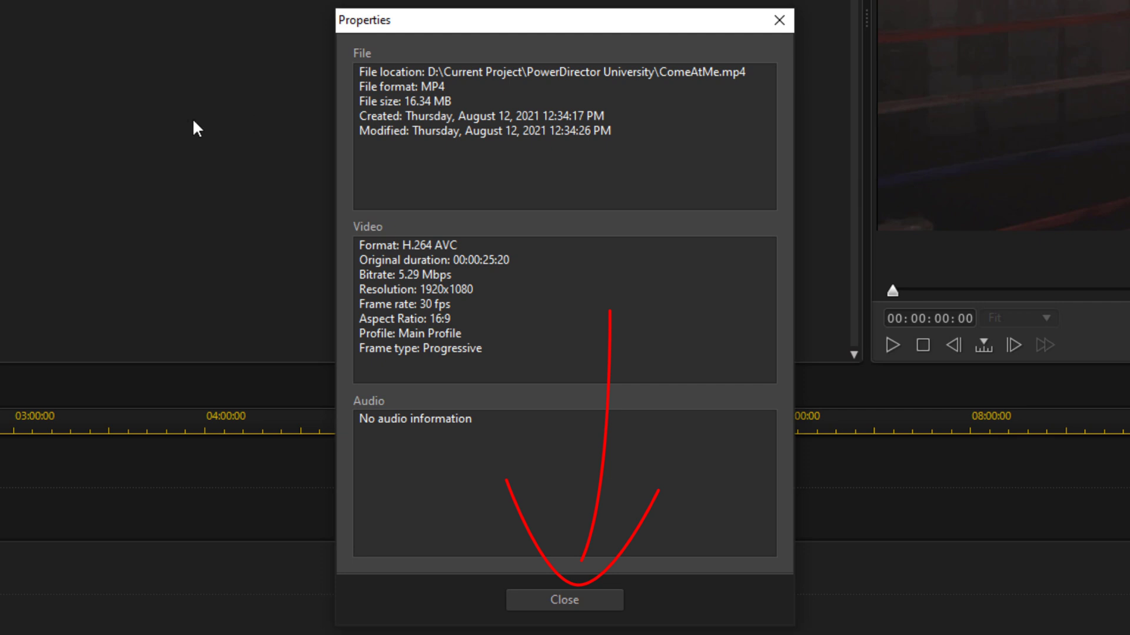
pyautogui.click(550, 601)
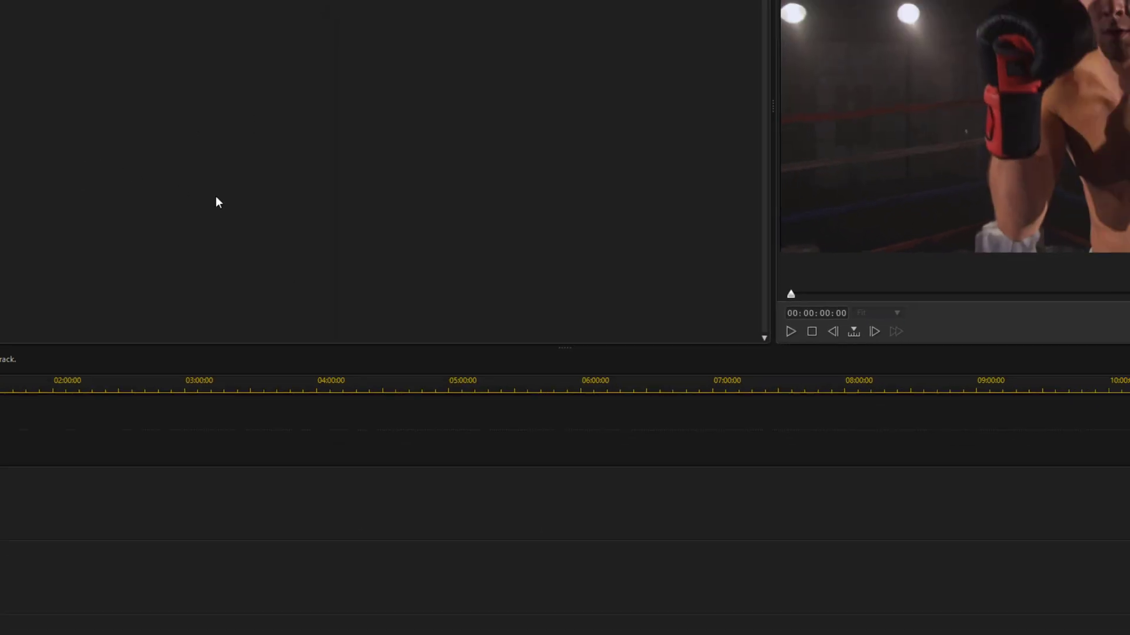